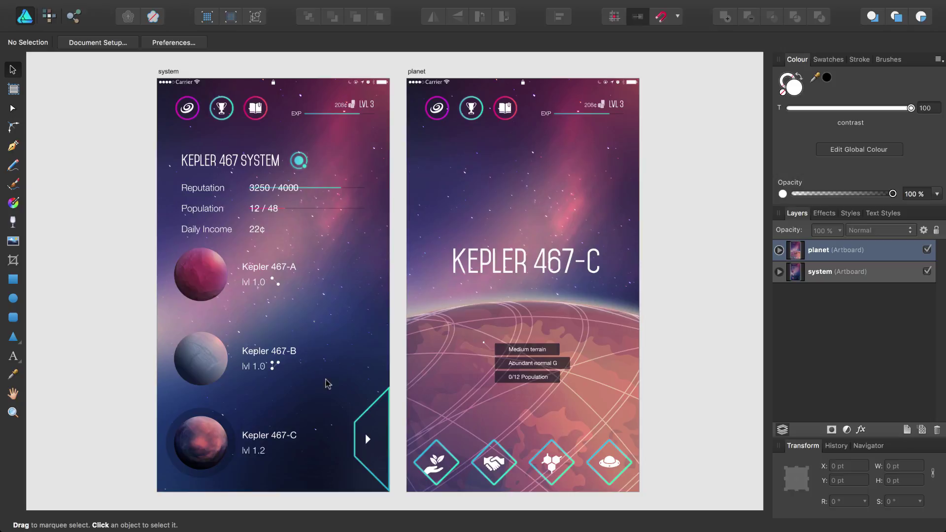
# - Switch to the Export Persona to reveal the Kepler 467 UI's 18 slices
pyautogui.click(73, 18)
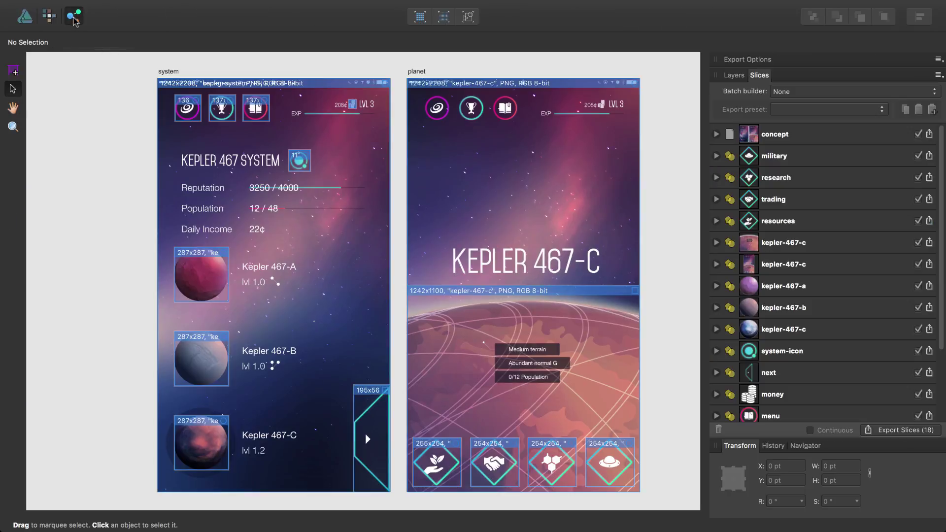
# - Add a PDF export format to the concept slice alongside its PNG
pyautogui.click(717, 135)
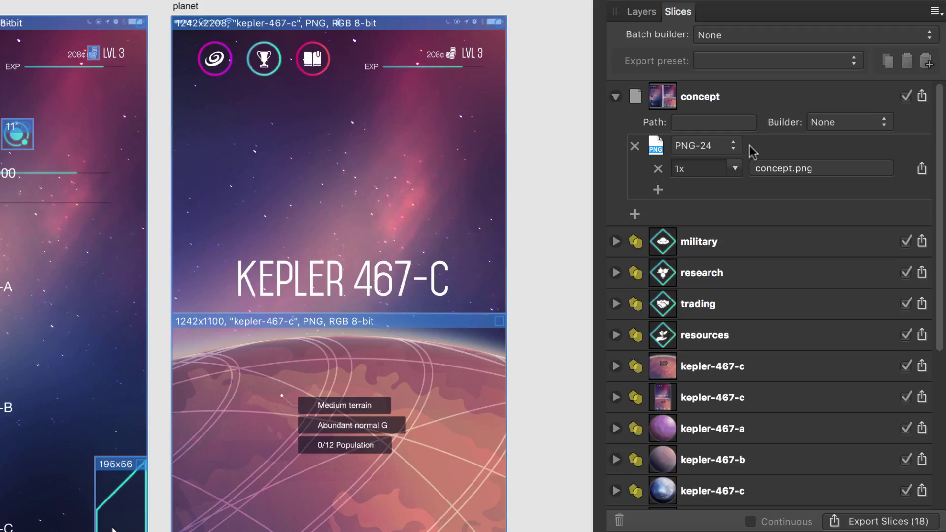
pyautogui.click(635, 214)
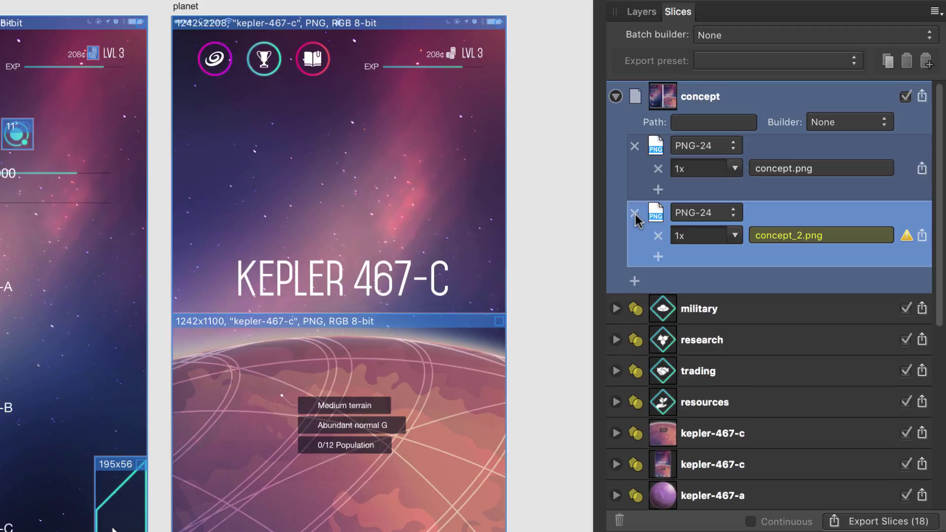
pyautogui.click(698, 214)
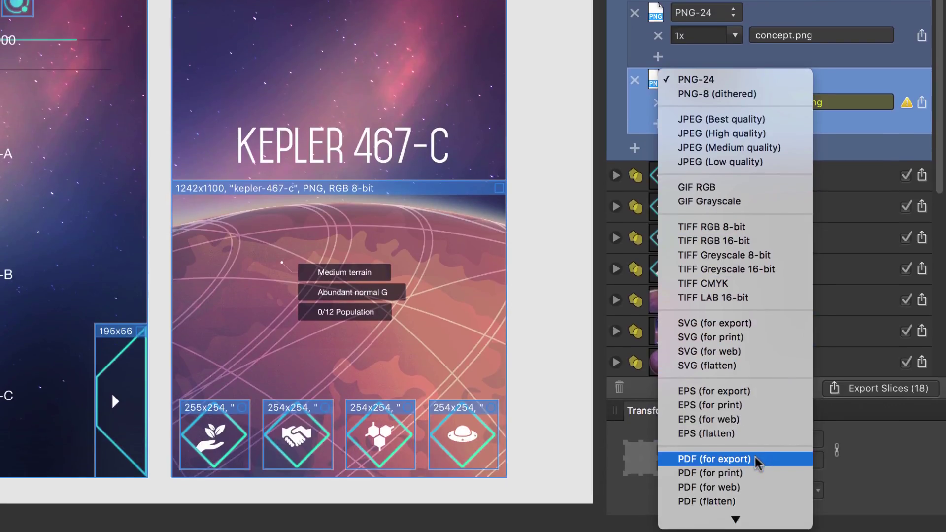
pyautogui.click(724, 531)
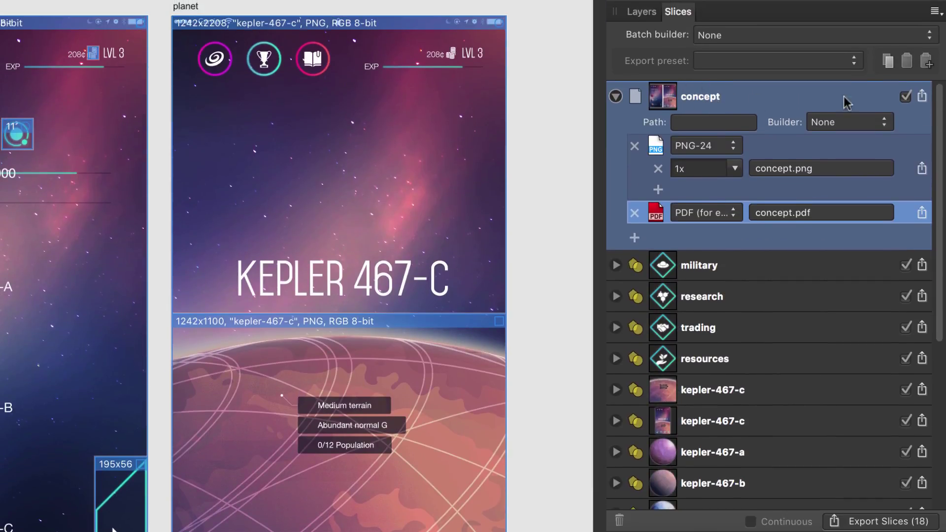
# - Export the concept slice into the exported-files folder
pyautogui.click(923, 98)
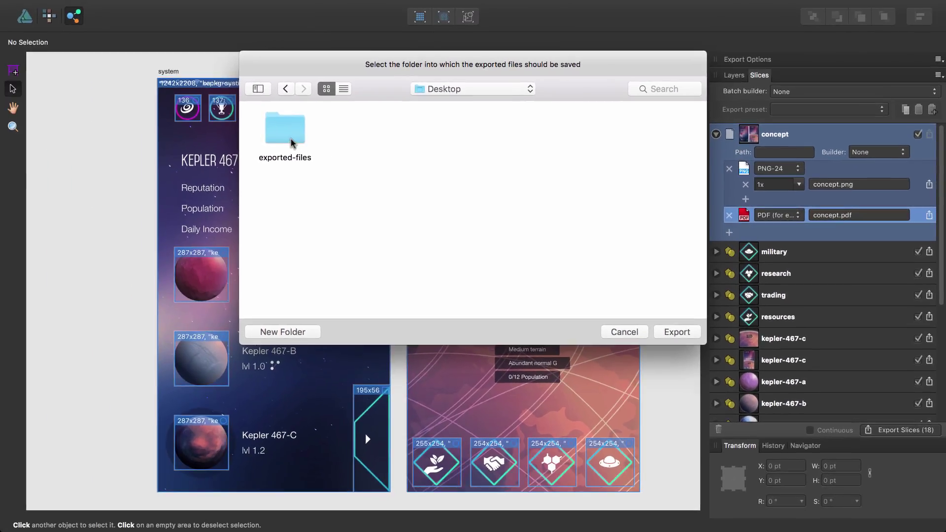
pyautogui.click(3, 108)
pyautogui.doubleClick(289, 141)
pyautogui.click(676, 332)
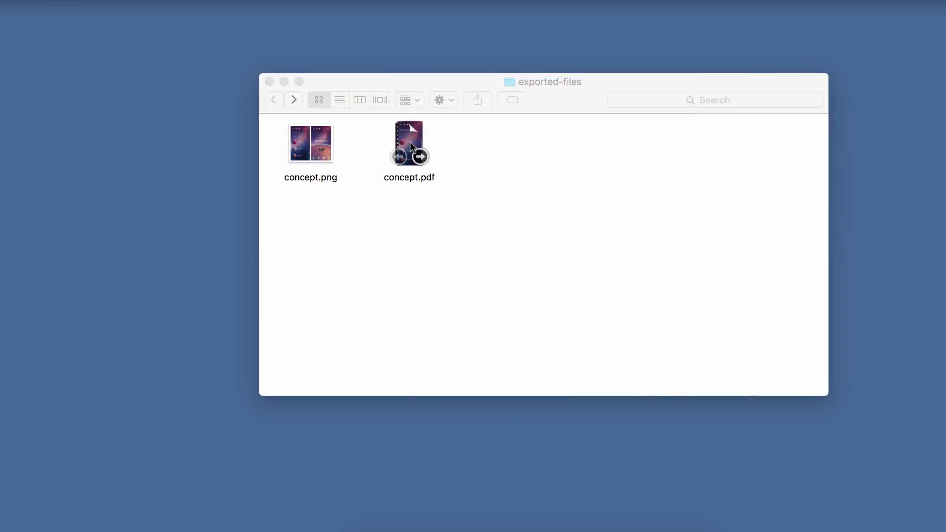
# - View concept.pdf in Preview, quit it, then open concept.png to check it
pyautogui.click(412, 144)
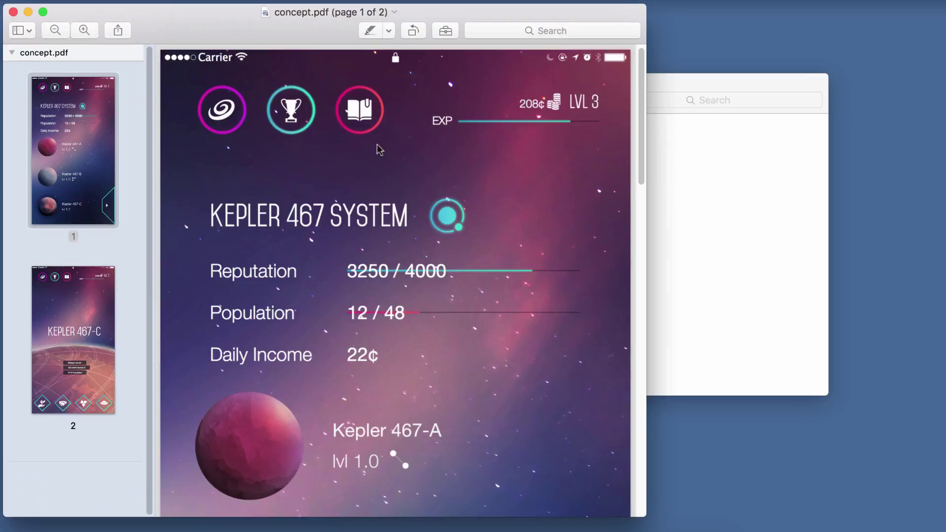
pyautogui.press('super+q')
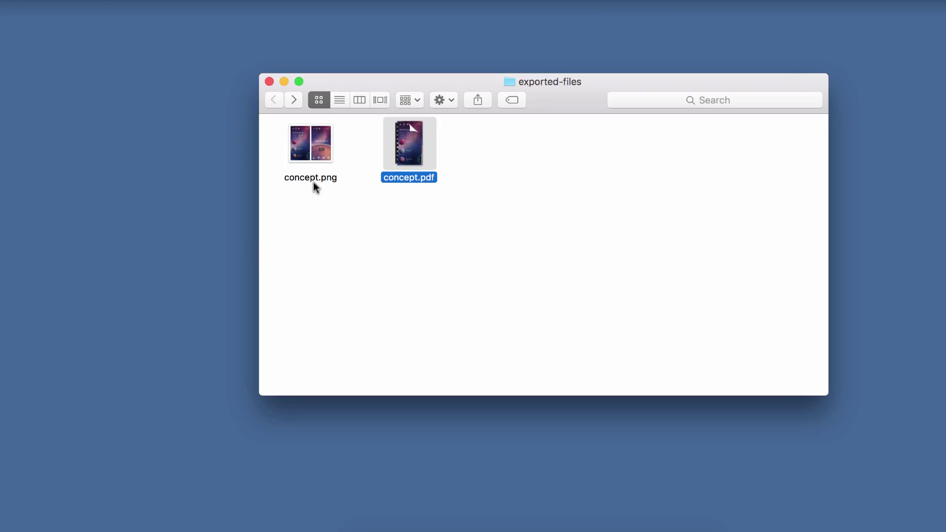
pyautogui.doubleClick(317, 175)
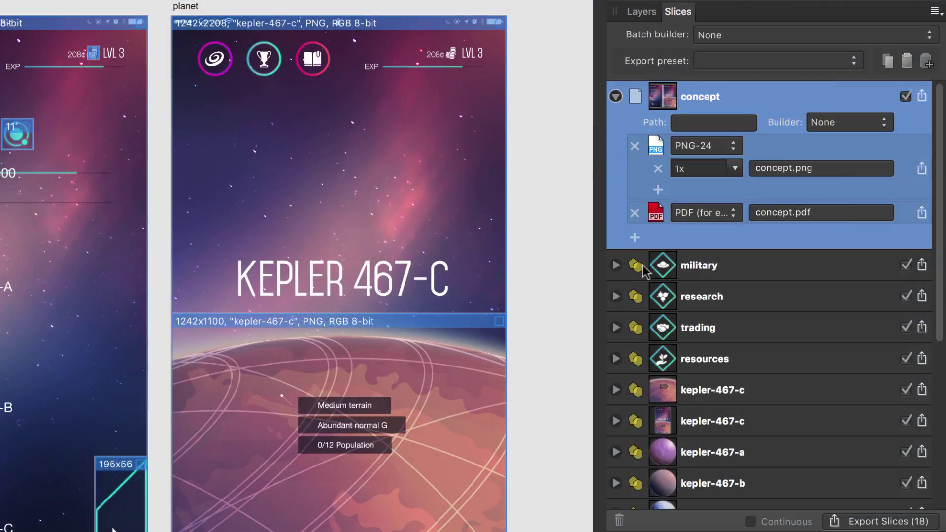
# - Change the military slice's PNG export scale from 1x to 2x
pyautogui.click(616, 265)
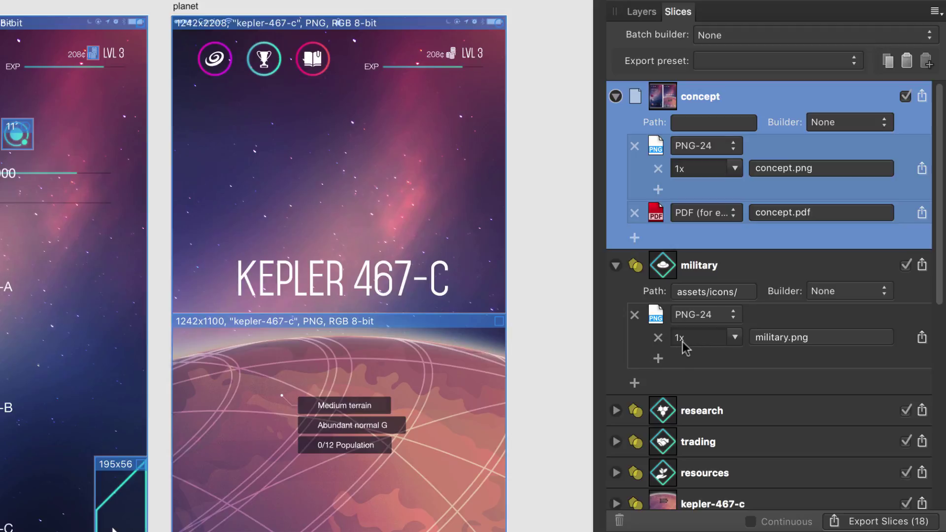
pyautogui.click(735, 337)
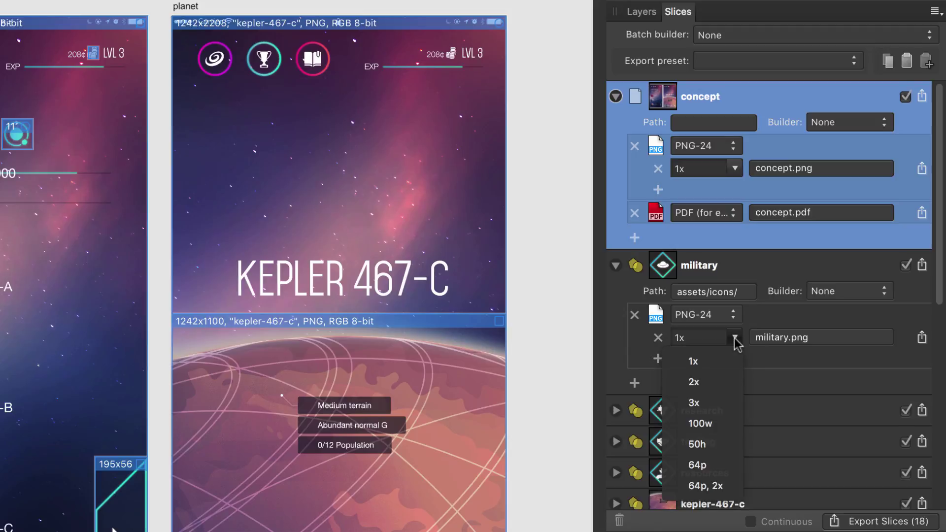
pyautogui.click(708, 382)
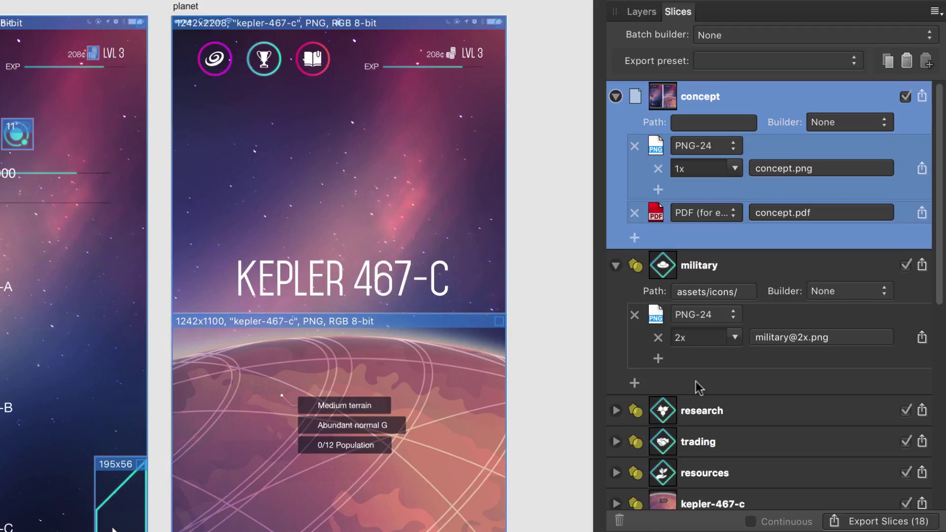
# - Add 1x and 3x PNG exports to the military slice, deleting the extra 4x row
pyautogui.click(658, 359)
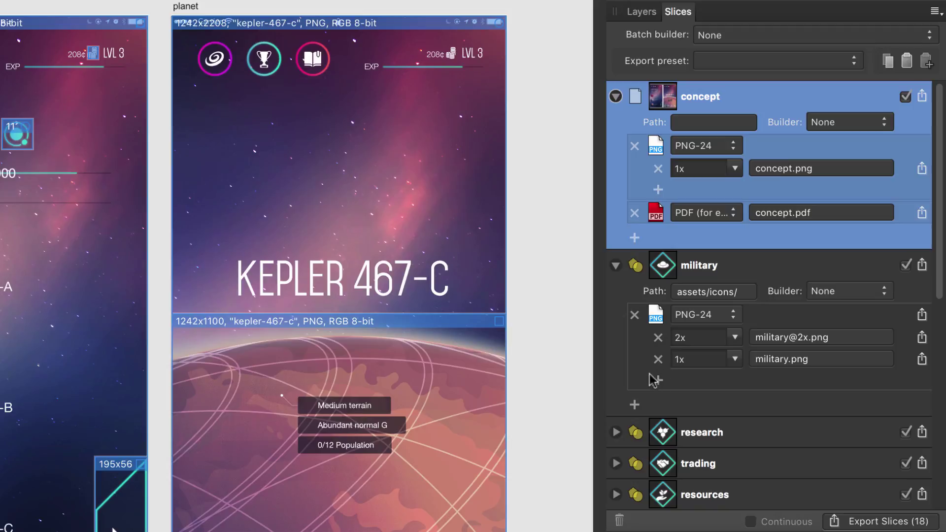
pyautogui.click(658, 381)
pyautogui.click(659, 402)
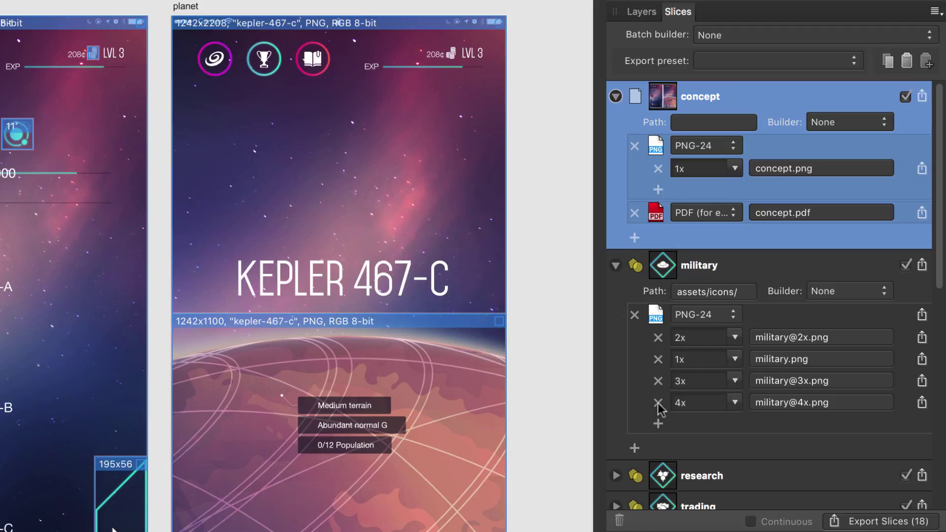
pyautogui.click(659, 402)
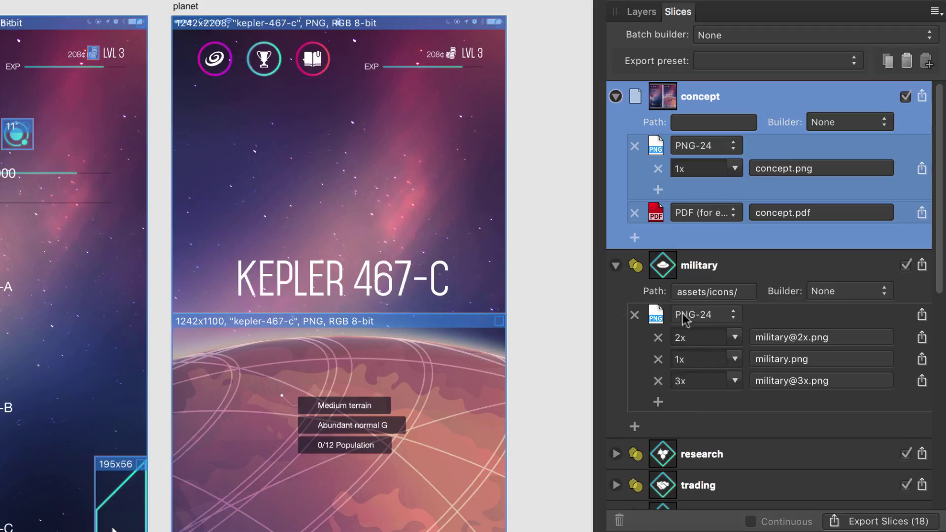
pyautogui.click(702, 271)
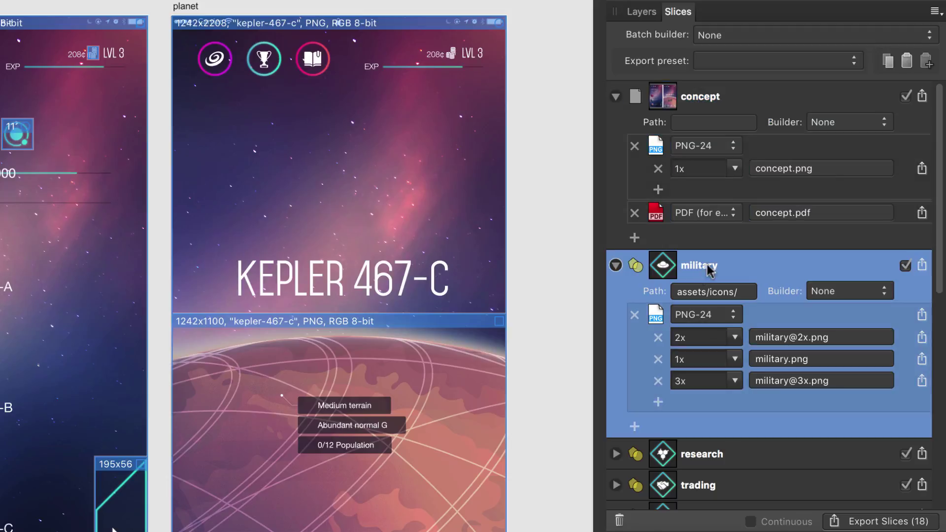
# - Use an export-setup option on military, then multi-select the slices from research through systems
pyautogui.click(889, 61)
pyautogui.scroll(-6, 781, 301)
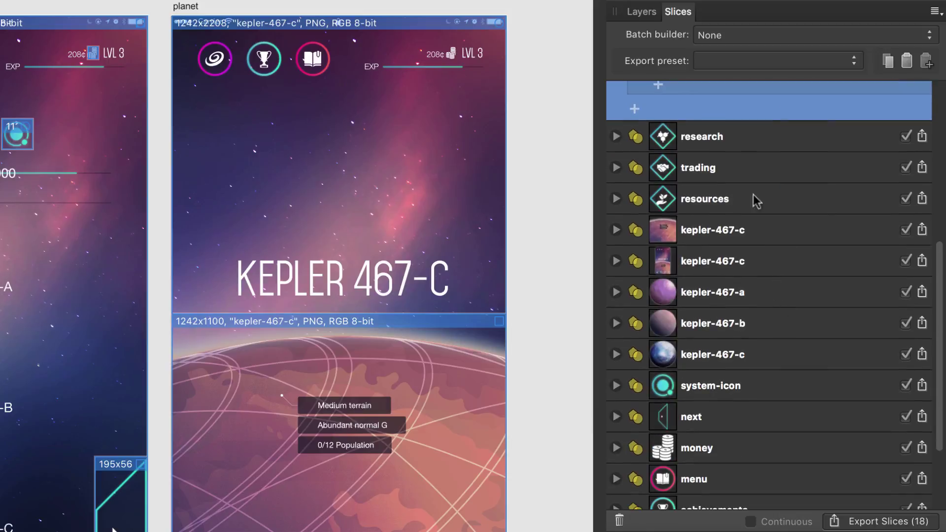
pyautogui.click(733, 142)
pyautogui.keyDown('super'); pyautogui.click(734, 168); pyautogui.keyUp('super')
pyautogui.keyDown('super'); pyautogui.click(739, 199); pyautogui.keyUp('super')
pyautogui.keyDown('super'); pyautogui.click(749, 296); pyautogui.keyUp('super')
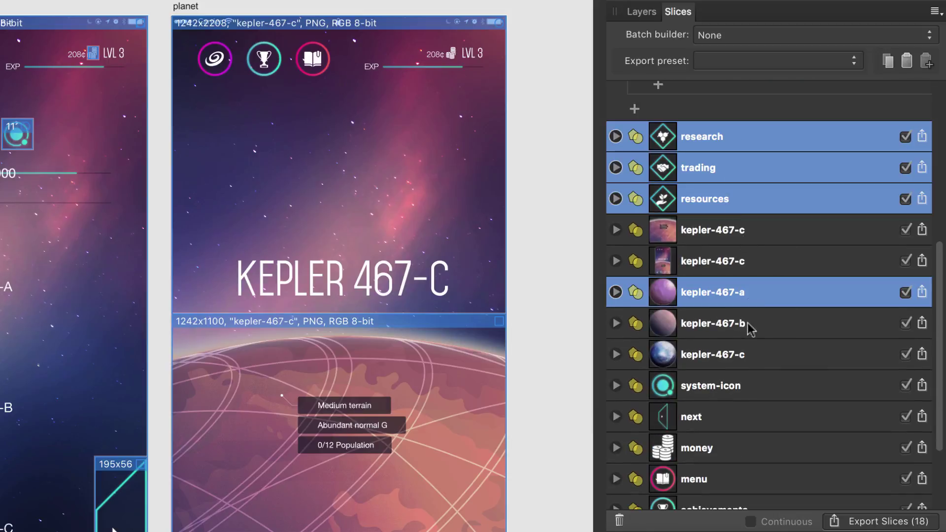
pyautogui.keyDown('super'); pyautogui.click(739, 323); pyautogui.keyUp('super')
pyautogui.keyDown('super'); pyautogui.click(736, 355); pyautogui.keyUp('super')
pyautogui.keyDown('super'); pyautogui.click(732, 385); pyautogui.keyUp('super')
pyautogui.keyDown('super'); pyautogui.click(729, 416); pyautogui.keyUp('super')
pyautogui.scroll(-4, 730, 414)
pyautogui.keyDown('super'); pyautogui.click(719, 369); pyautogui.keyUp('super')
pyautogui.keyDown('super'); pyautogui.click(727, 400); pyautogui.keyUp('super')
pyautogui.keyDown('super'); pyautogui.click(719, 431); pyautogui.keyUp('super')
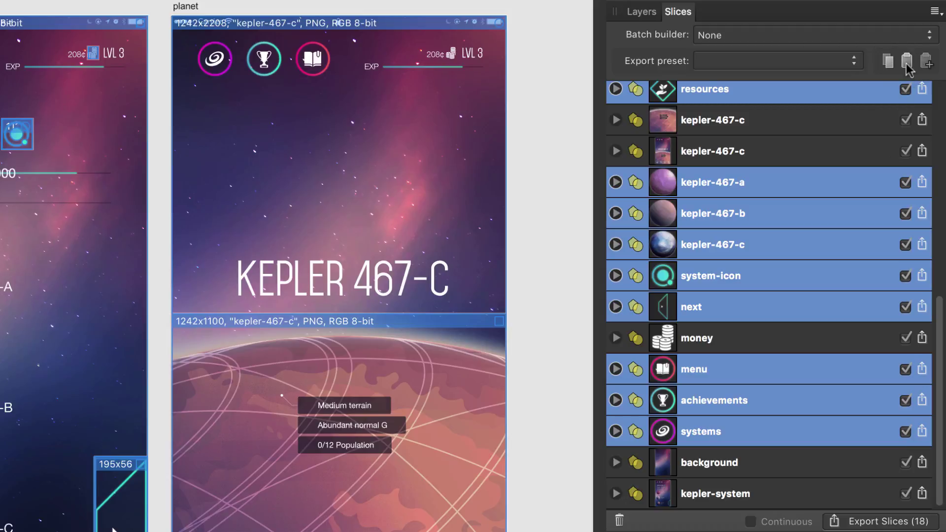
# - Apply the concept slice's PNG-plus-PDF setup to the kepler-467-c and kepler-system slices
pyautogui.scroll(10, 895, 152)
pyautogui.click(657, 216)
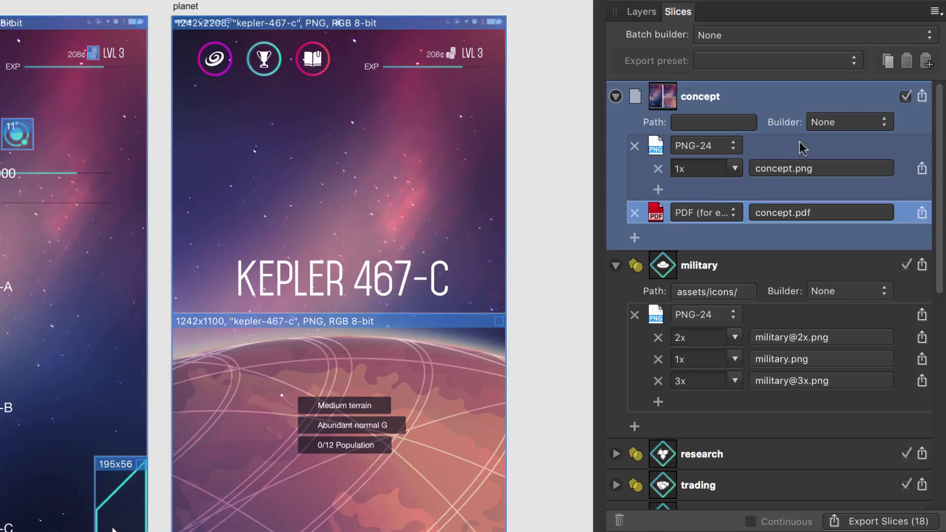
pyautogui.scroll(-5, 828, 197)
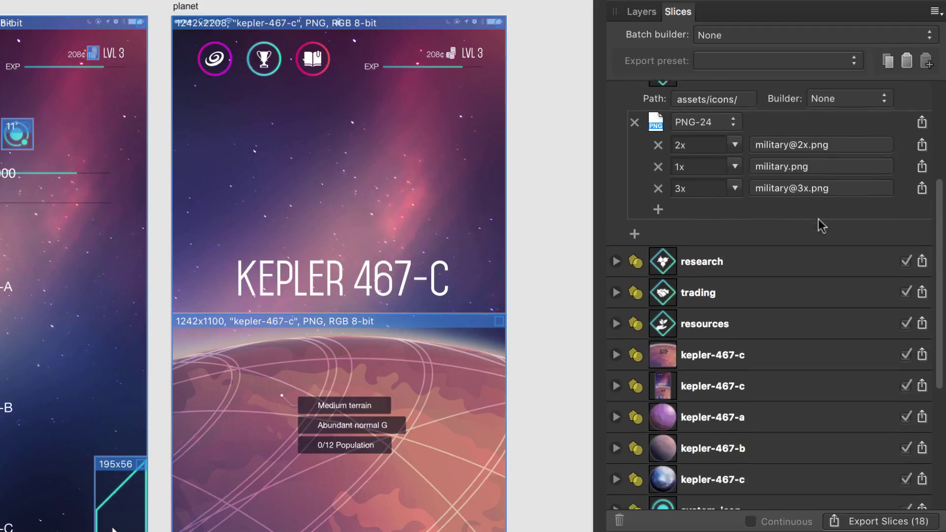
pyautogui.click(743, 378)
pyautogui.scroll(-5, 730, 429)
pyautogui.keyDown('super'); pyautogui.click(722, 498); pyautogui.keyUp('super')
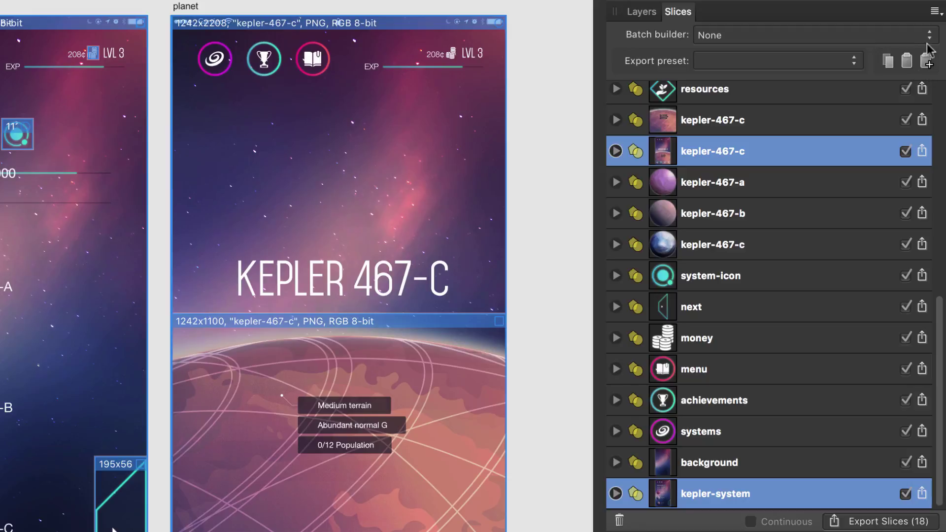
pyautogui.click(927, 62)
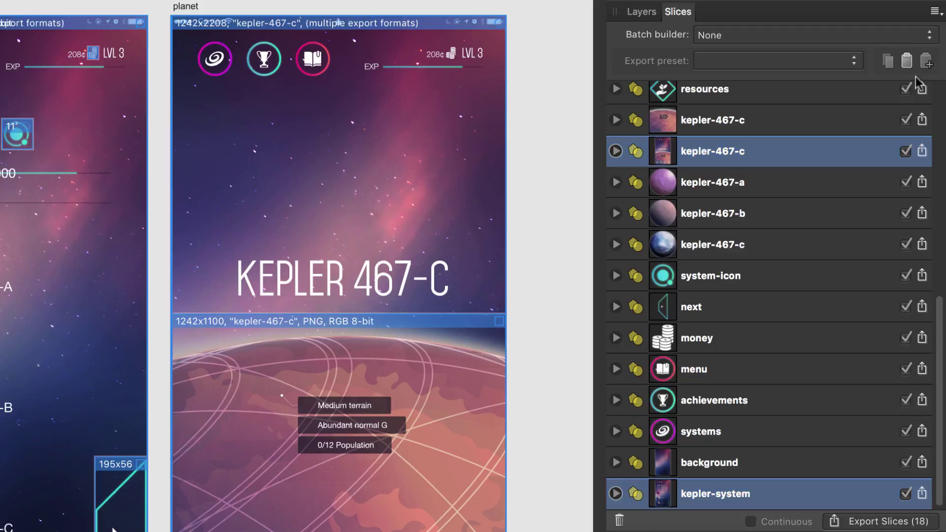
pyautogui.scroll(10, 846, 133)
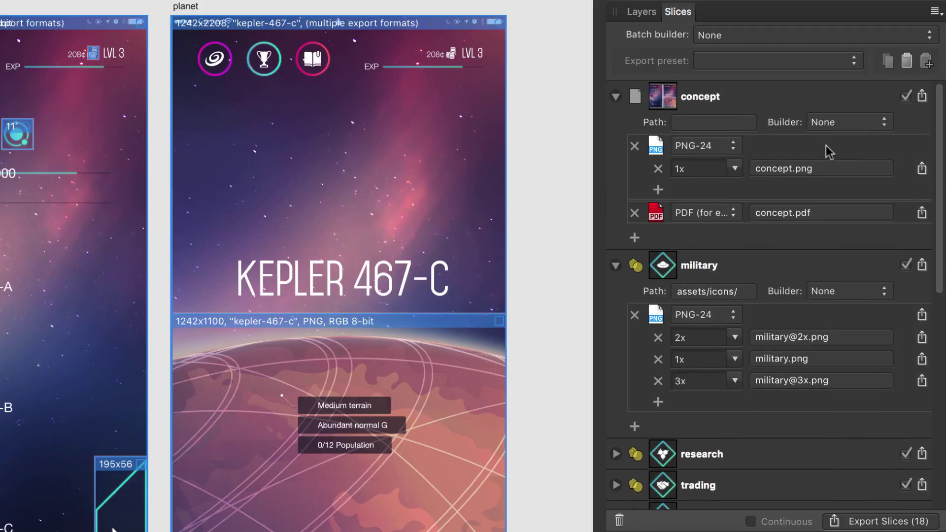
# - Save the military slice's 1x/2x/3x PNG setup as an export preset named 'icons'
pyautogui.click(742, 268)
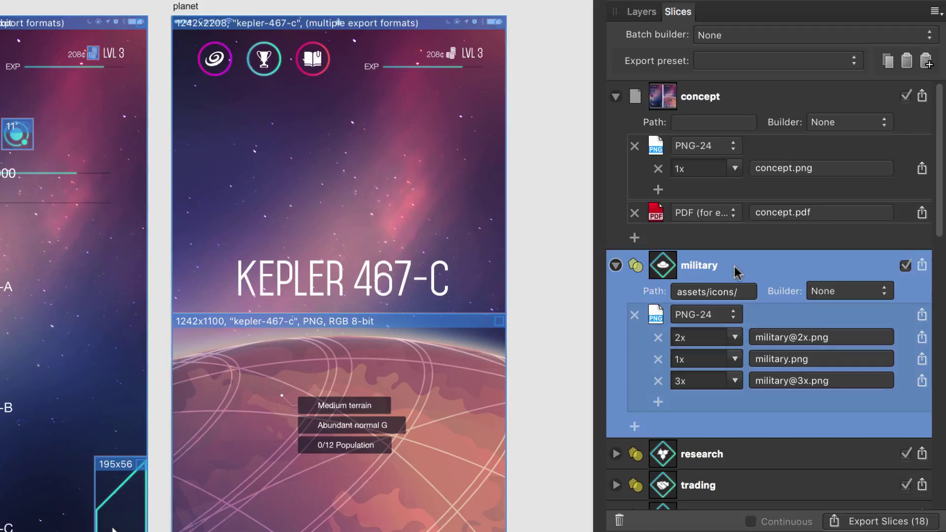
pyautogui.click(935, 12)
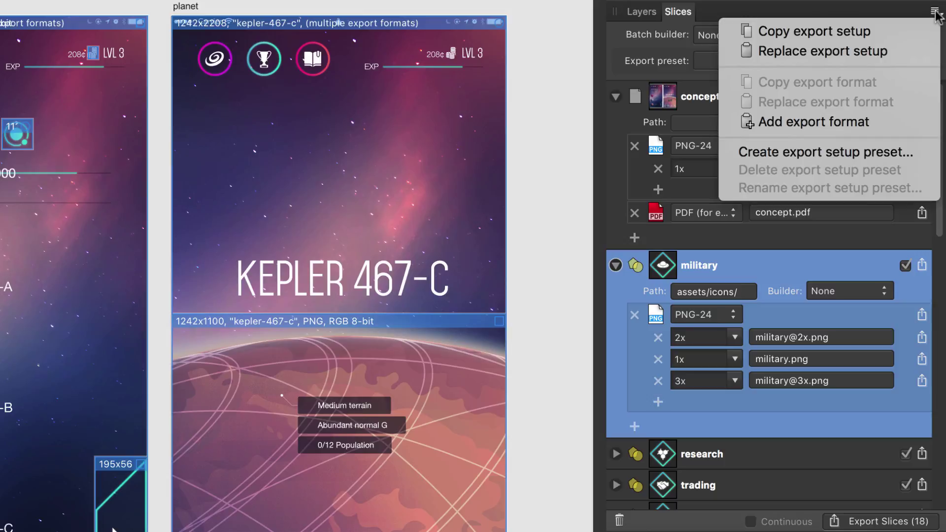
pyautogui.click(877, 154)
pyautogui.write('icons')
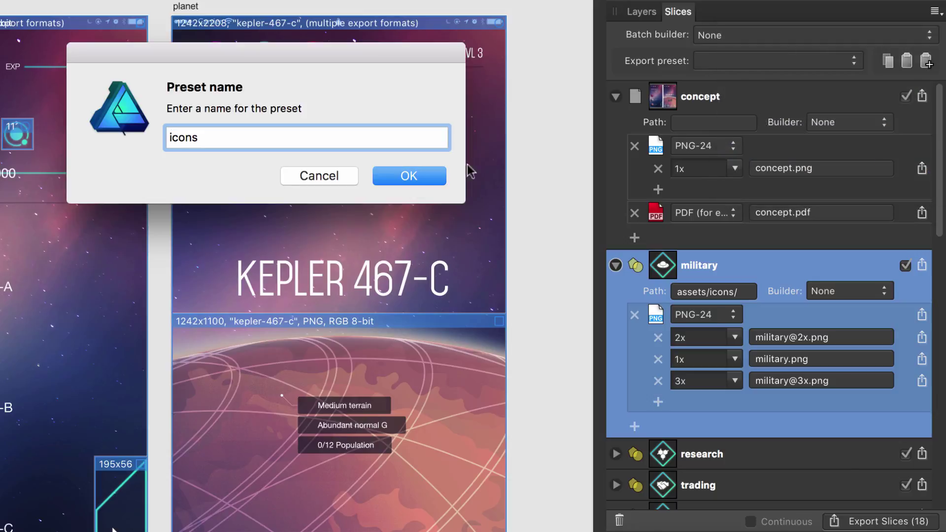
pyautogui.click(424, 180)
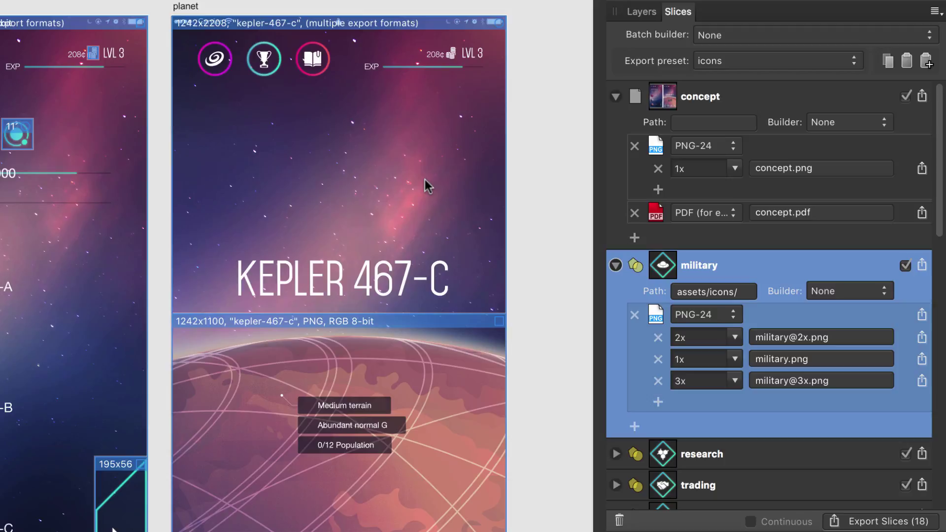
pyautogui.click(739, 453)
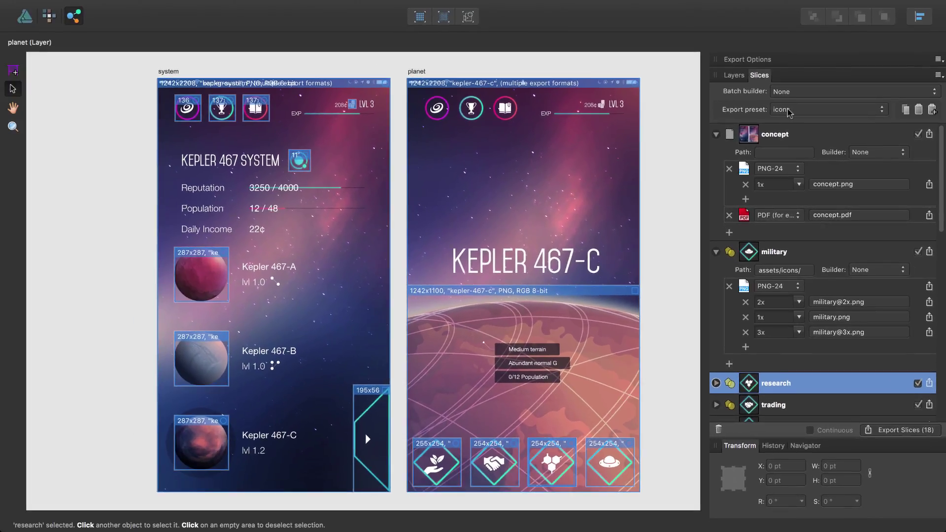
# - Choose the icons preset from the Export preset list for the research slice
pyautogui.click(767, 97)
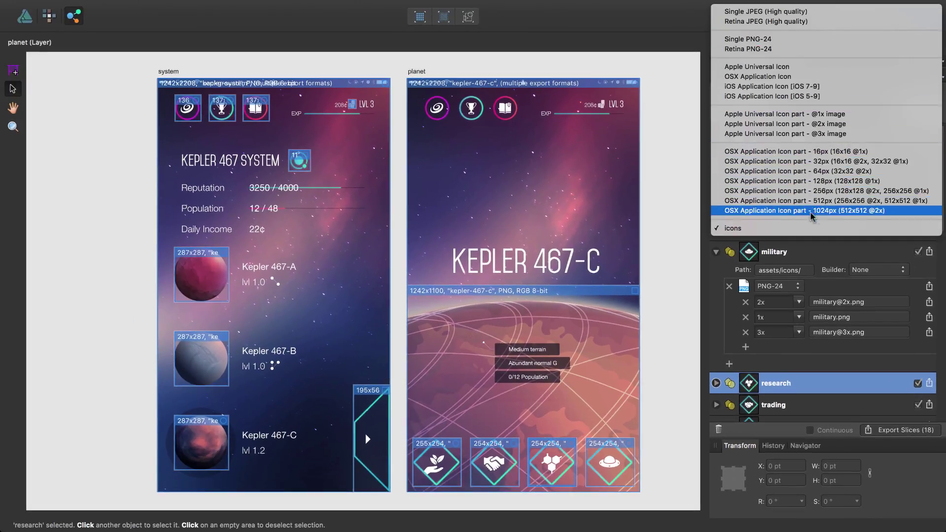
pyautogui.click(752, 229)
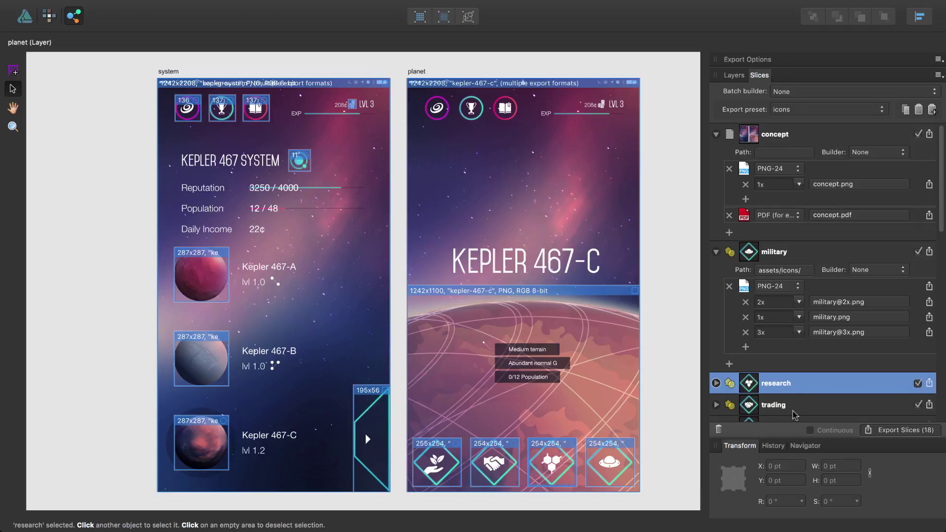
# - Run Export Slices (18) with exported-files as the destination folder
pyautogui.click(881, 431)
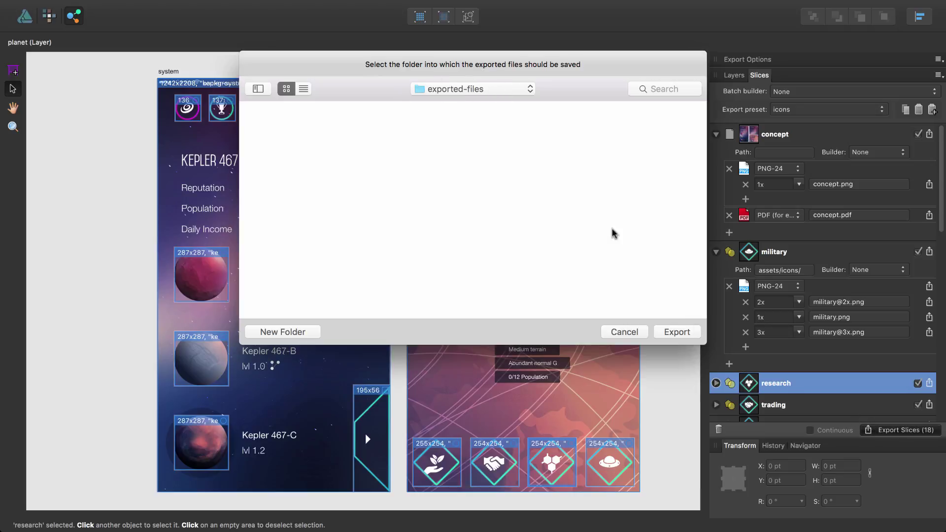
pyautogui.click(672, 332)
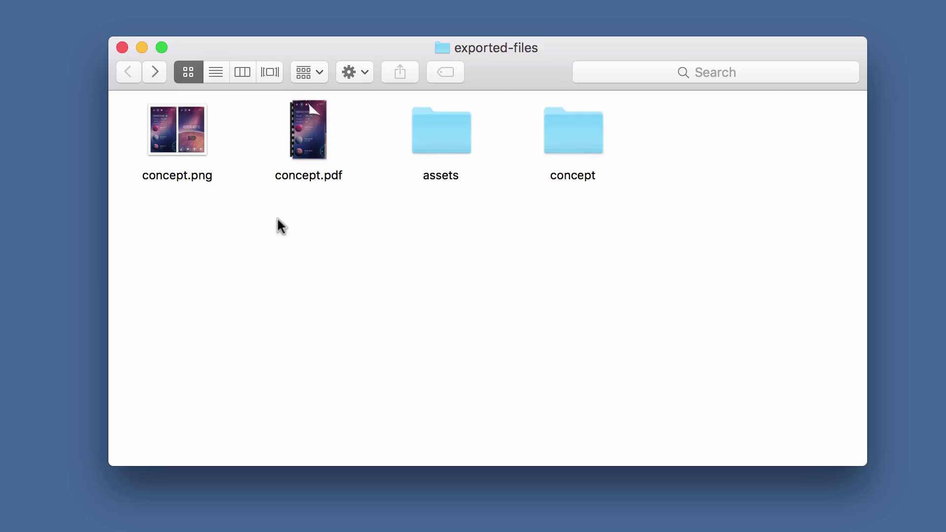
# - Browse the concept folder, then assets/icons, to verify the kepler and icon exports
pyautogui.doubleClick(590, 141)
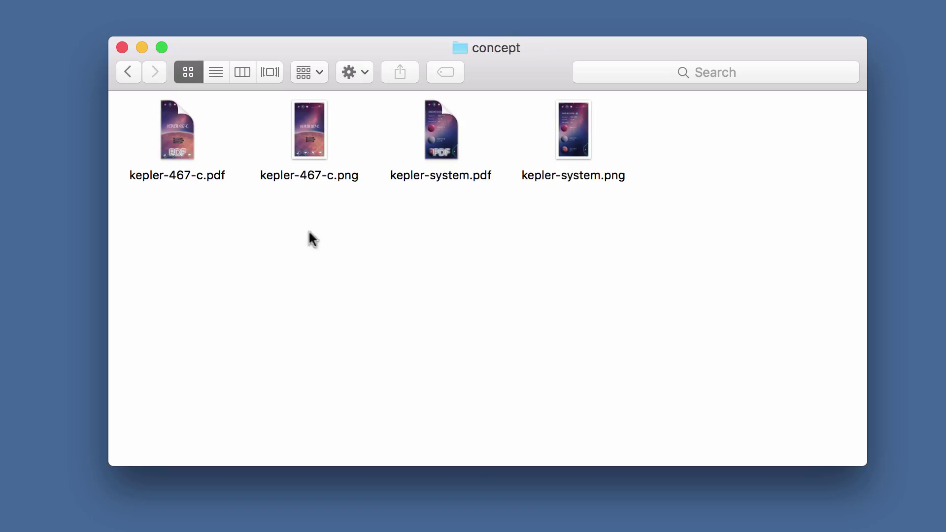
pyautogui.press('super+Up')
pyautogui.doubleClick(432, 143)
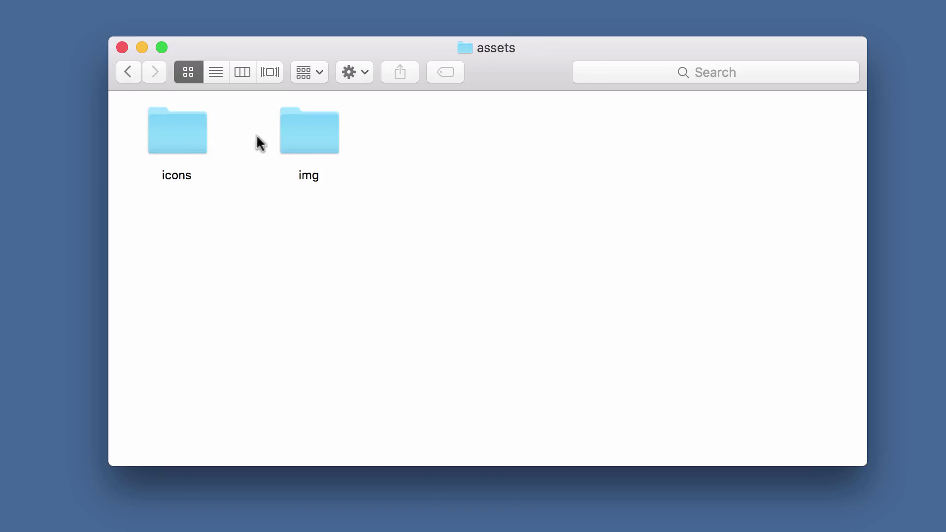
pyautogui.doubleClick(185, 134)
pyautogui.scroll(-10, 240, 187)
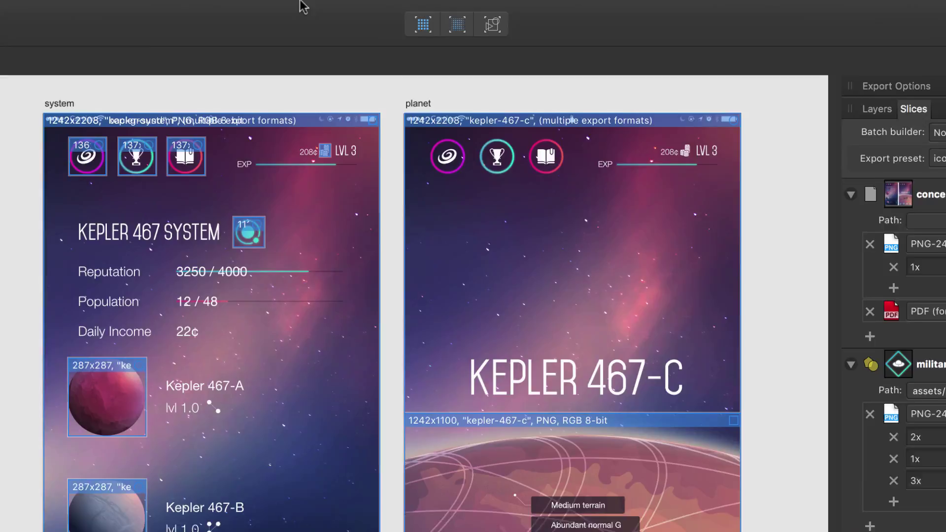
# - Open the Help menu to show Affinity Designer Help, Welcome, Tutorial and Support
pyautogui.moveTo(331, 7)
pyautogui.click(291, 10)
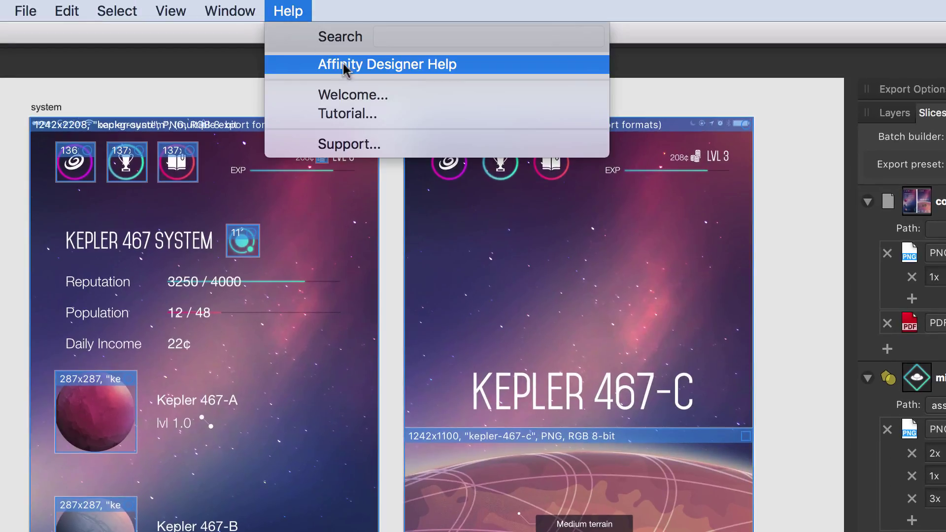